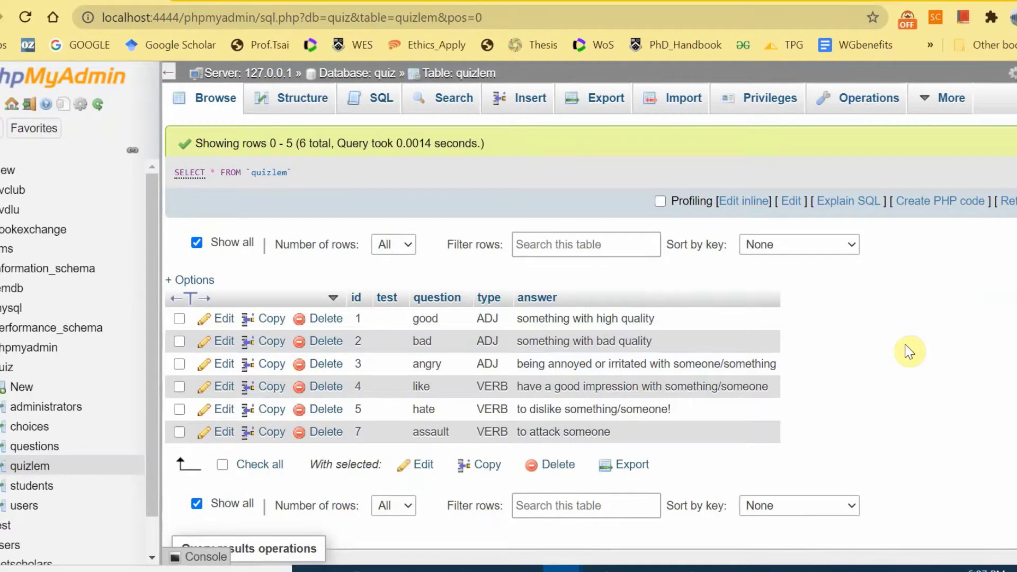
- Compare the Excel sheet's test values against quizlem's columns: id, test, question, type, answer
click(884, 314)
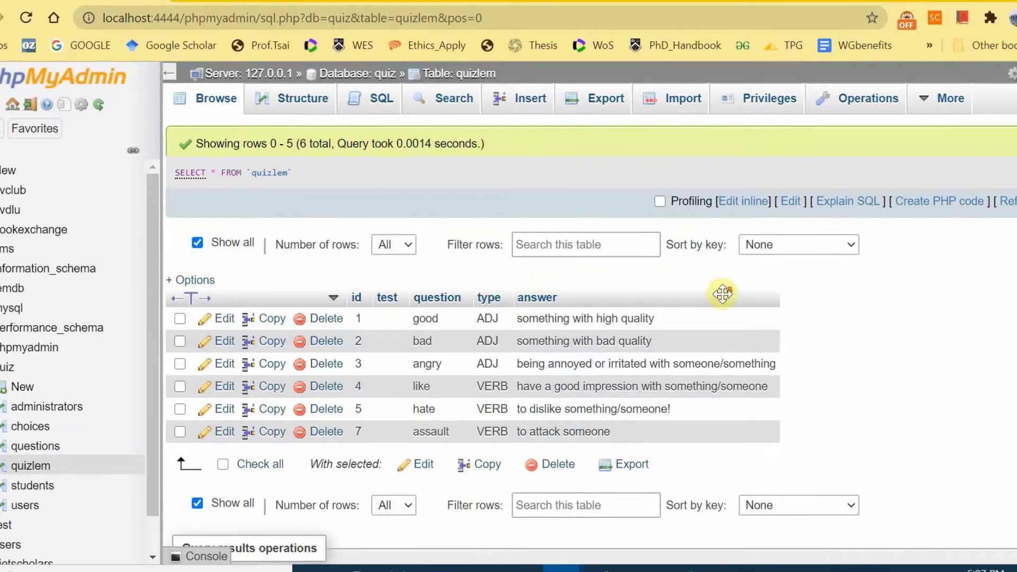
scroll(723, 294, down, 3)
scroll(738, 302, up, 3)
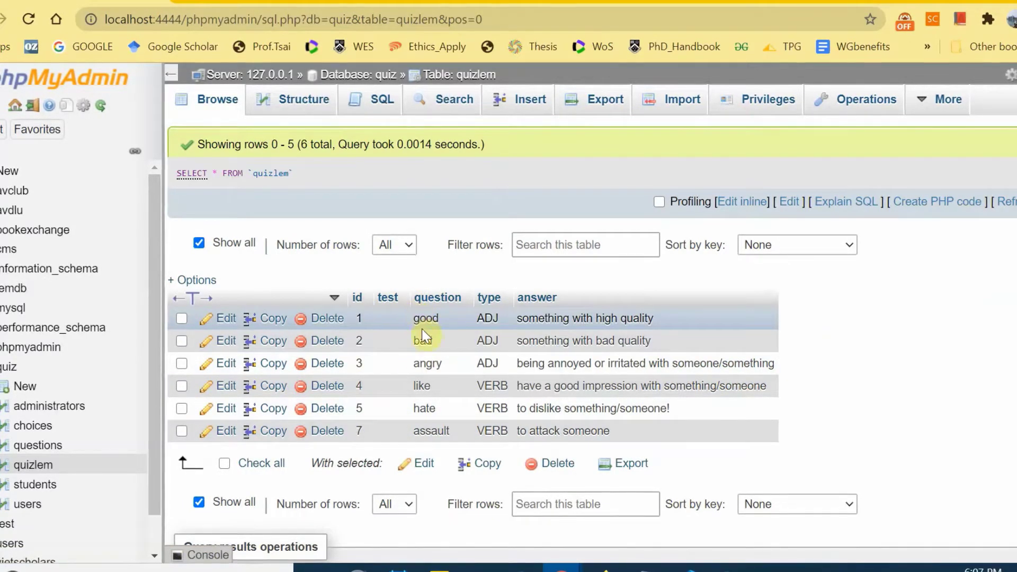
click(715, 566)
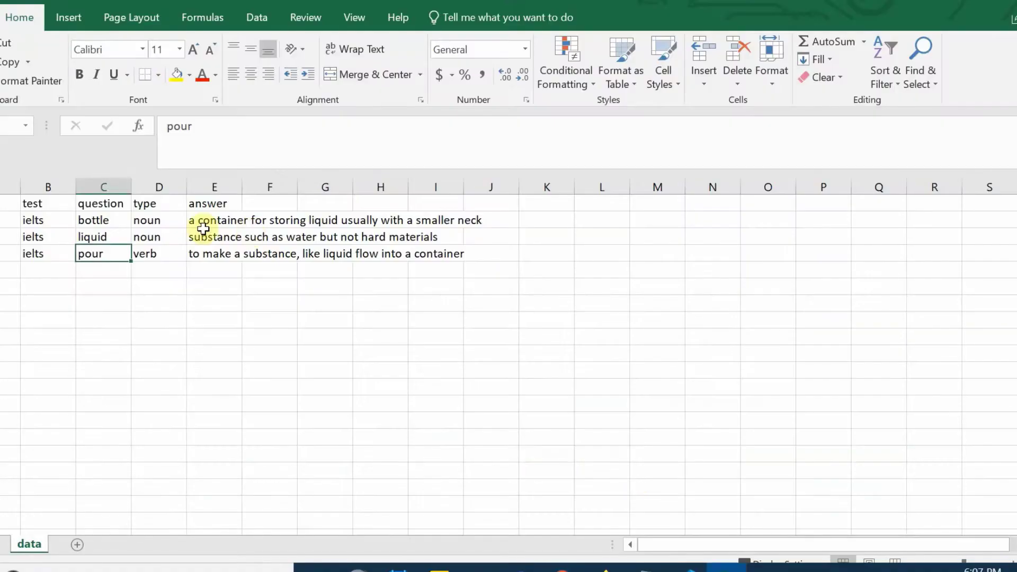
click(36, 204)
click(36, 237)
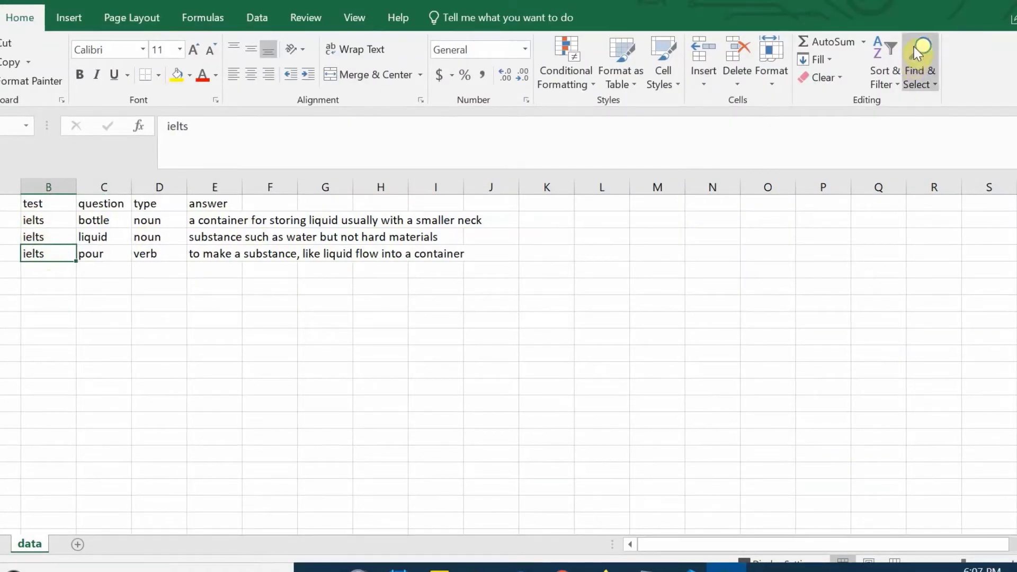
key(alt+Tab)
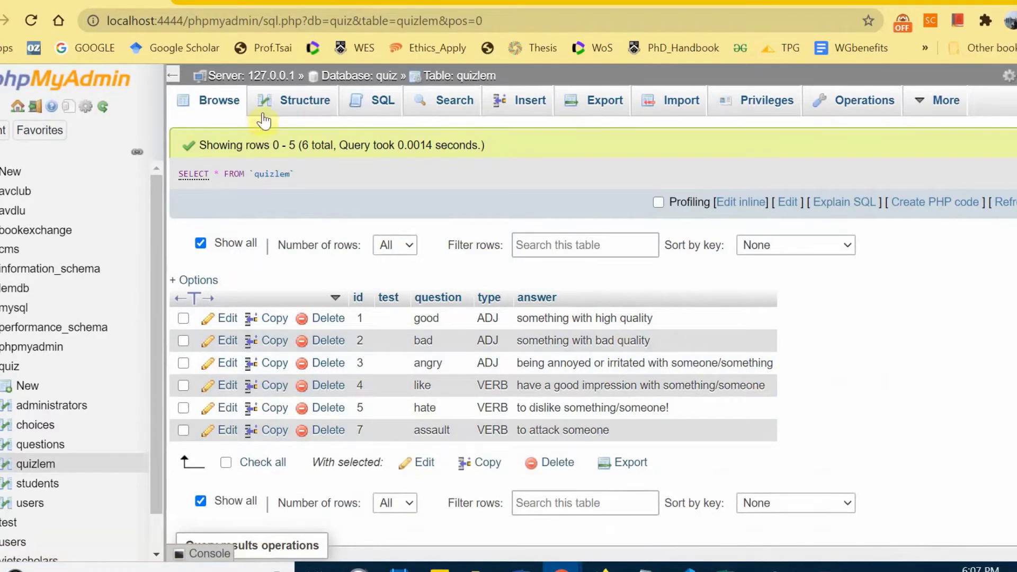
click(298, 104)
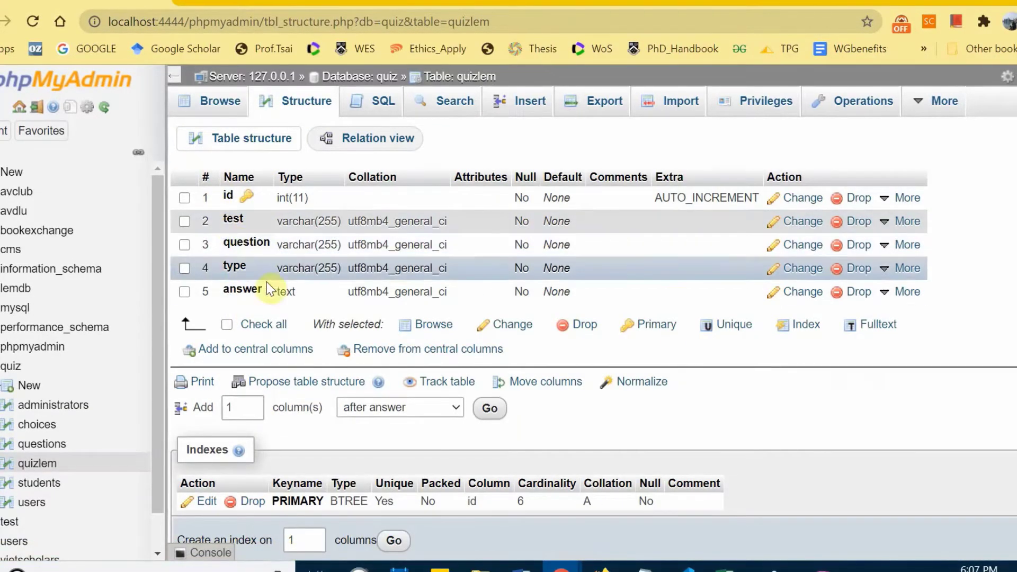
click(731, 566)
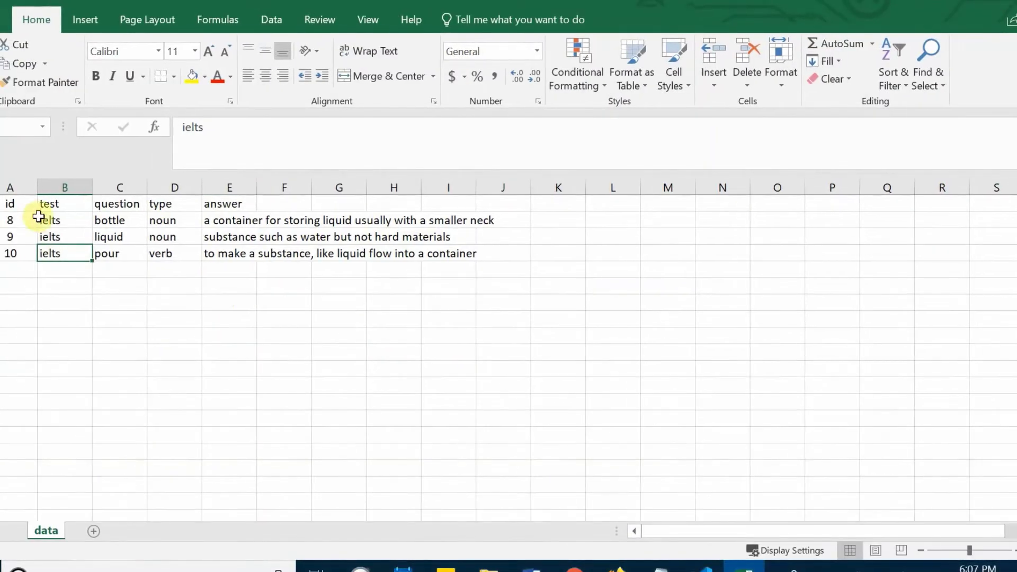
click(10, 206)
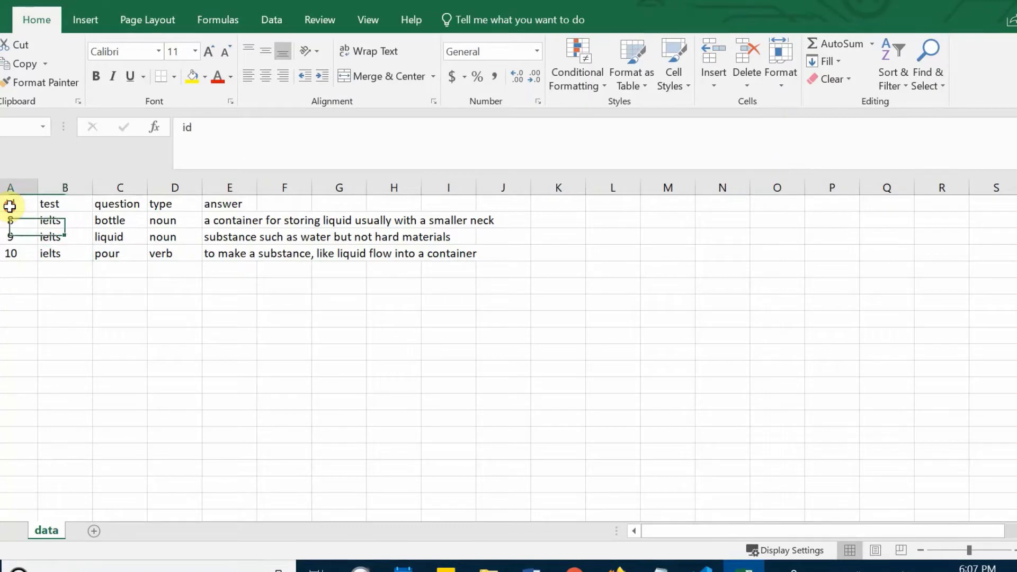
click(58, 205)
click(120, 205)
click(174, 205)
click(235, 205)
click(11, 221)
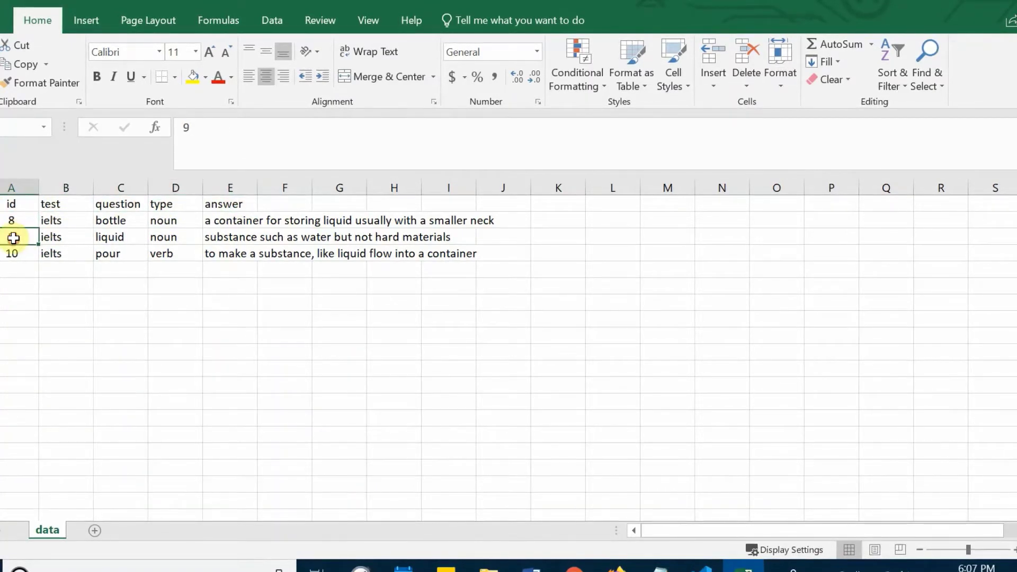
click(25, 222)
click(748, 568)
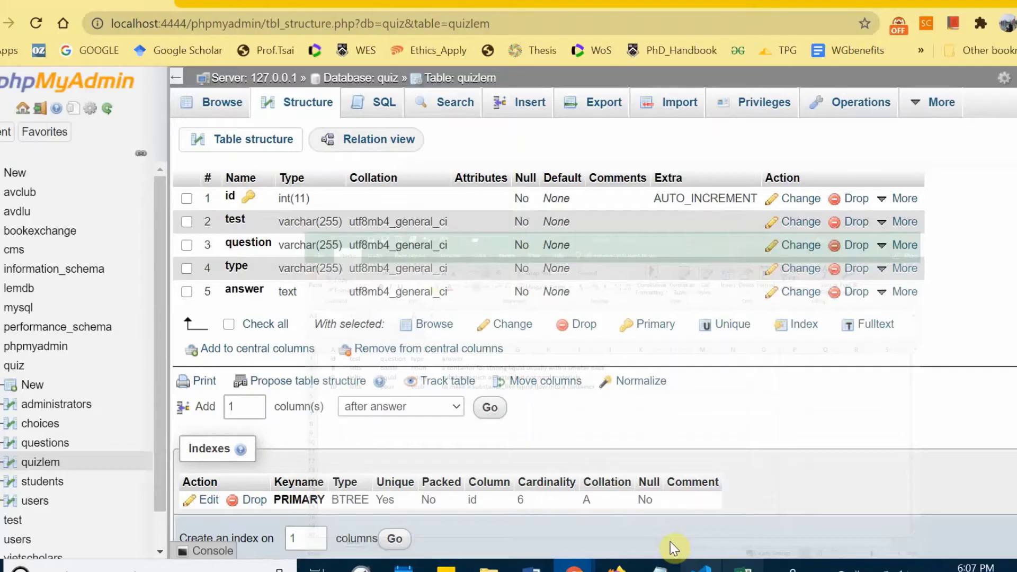
click(222, 102)
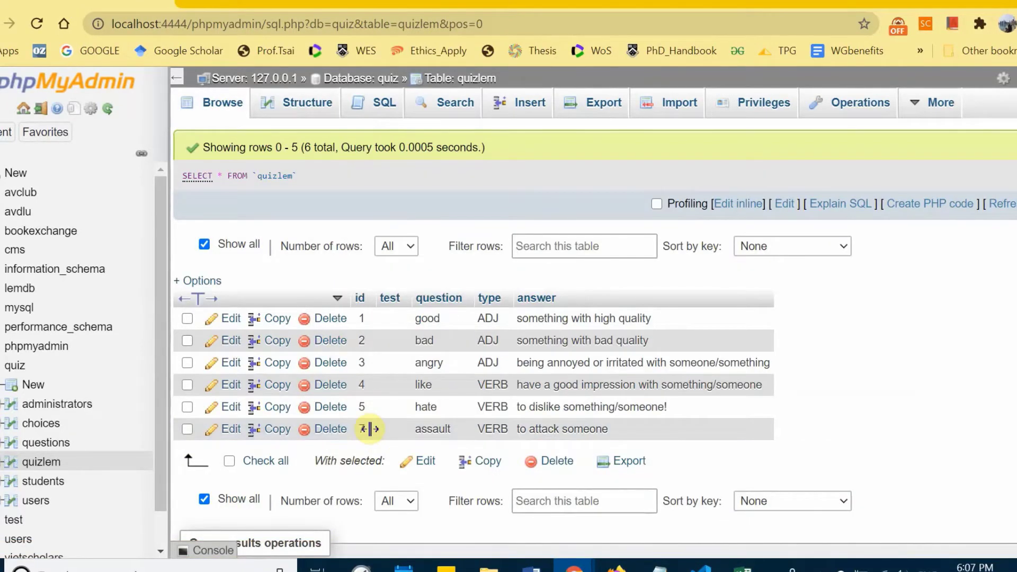
scroll(370, 445, down, 1)
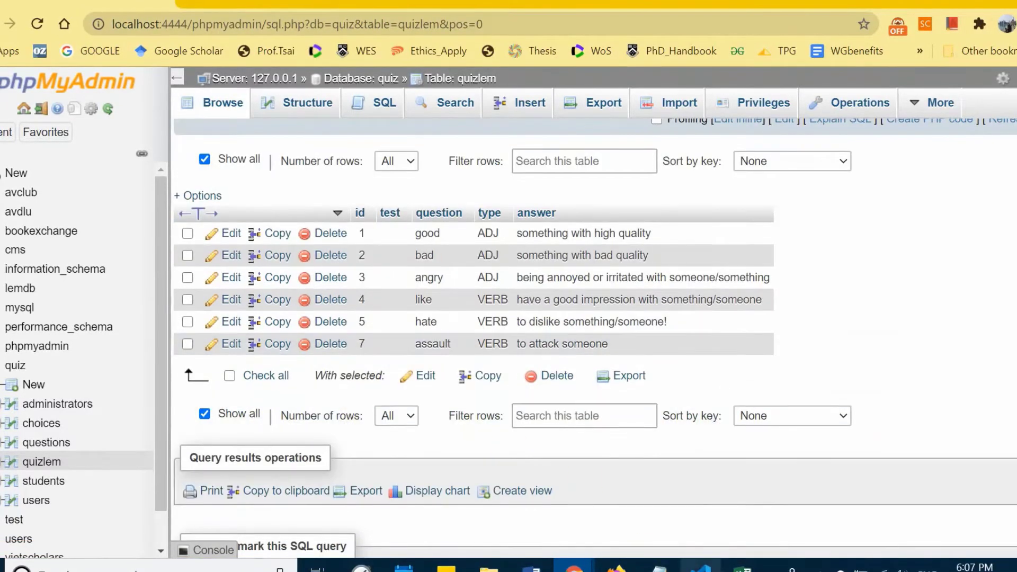
click(739, 566)
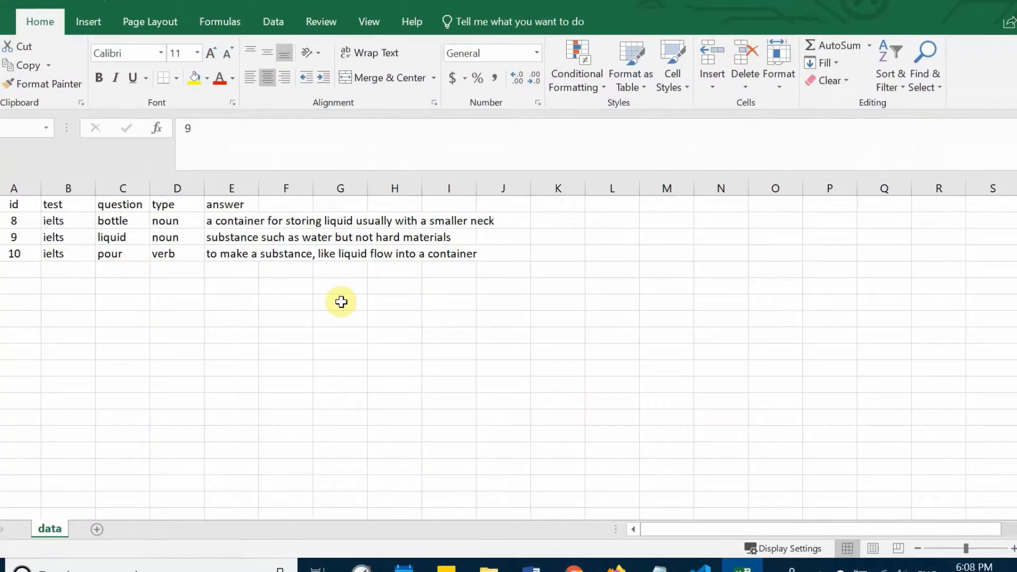
- Save 'Copy of data' to the Desktop as a CSV UTF-8 file via Save As
click(7, 24)
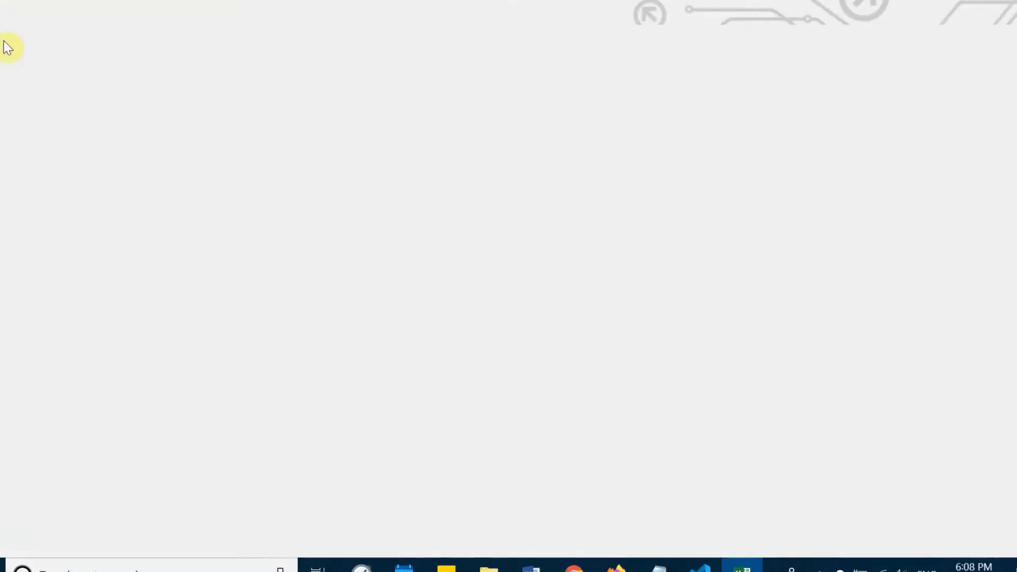
click(36, 160)
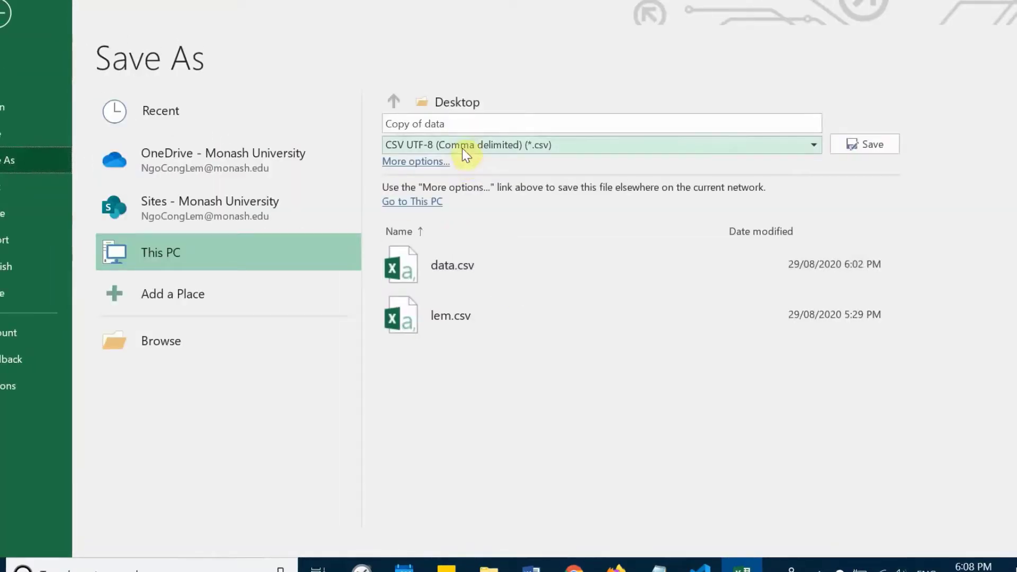
click(454, 124)
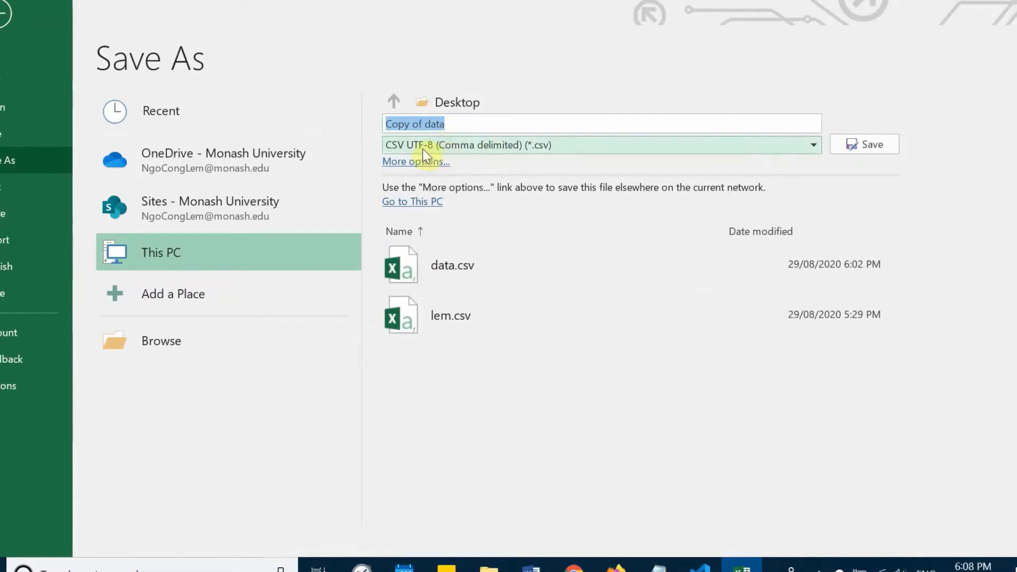
click(402, 146)
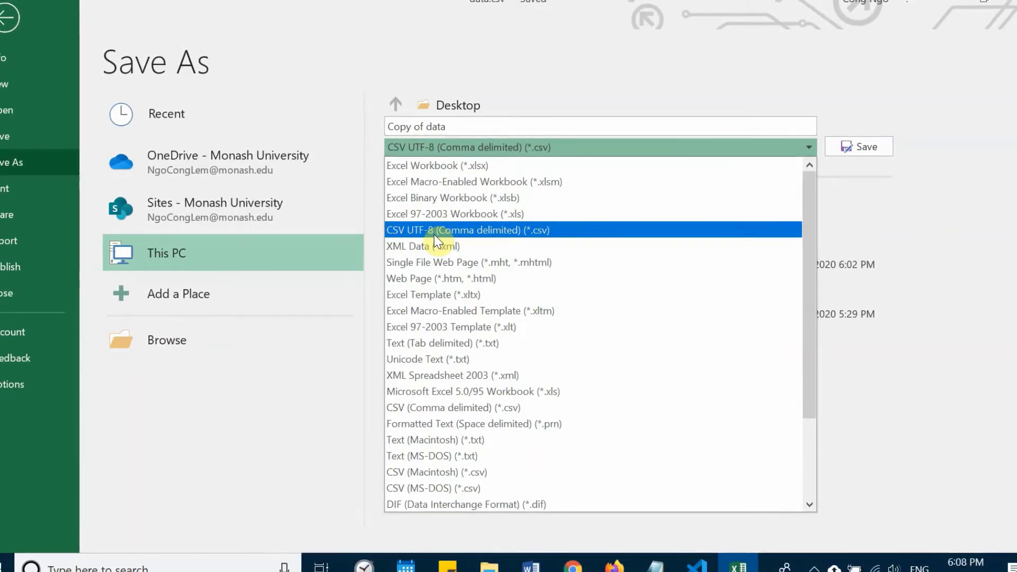
- Save the sheet as data.csv in CSV UTF-8, dismissing the read-only warning
click(936, 244)
double_click(469, 125)
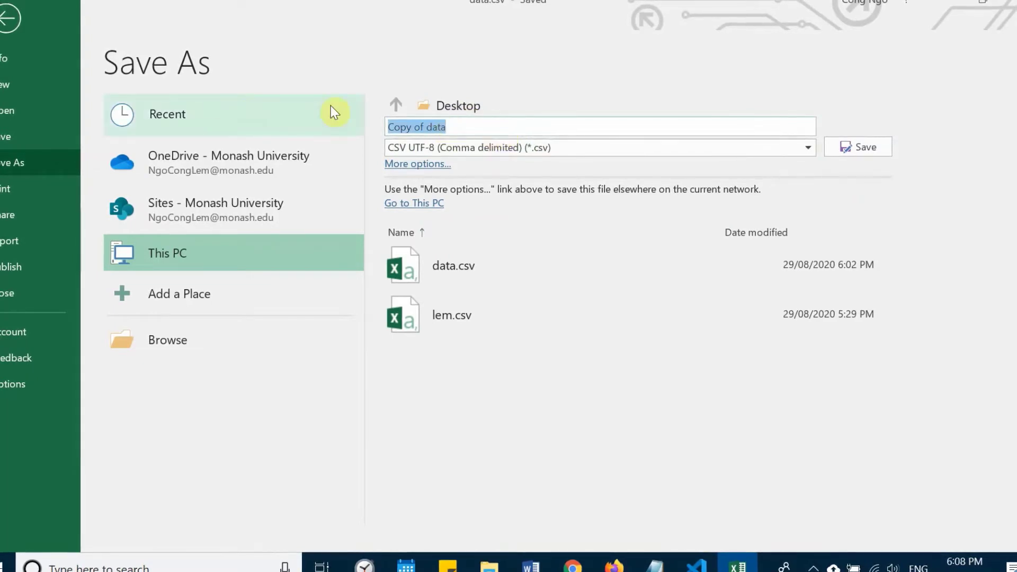
text(d)
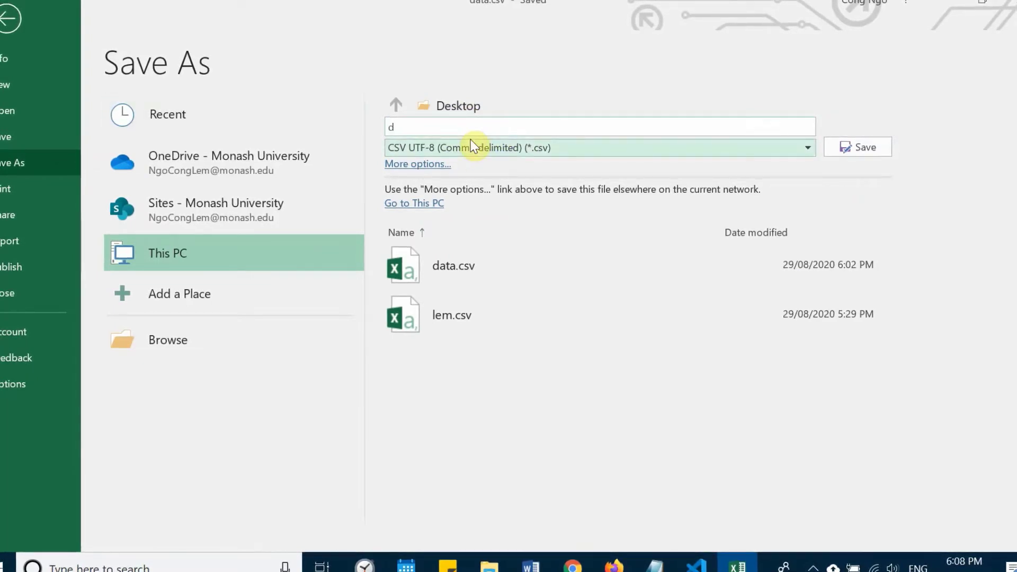
text(ata)
click(862, 147)
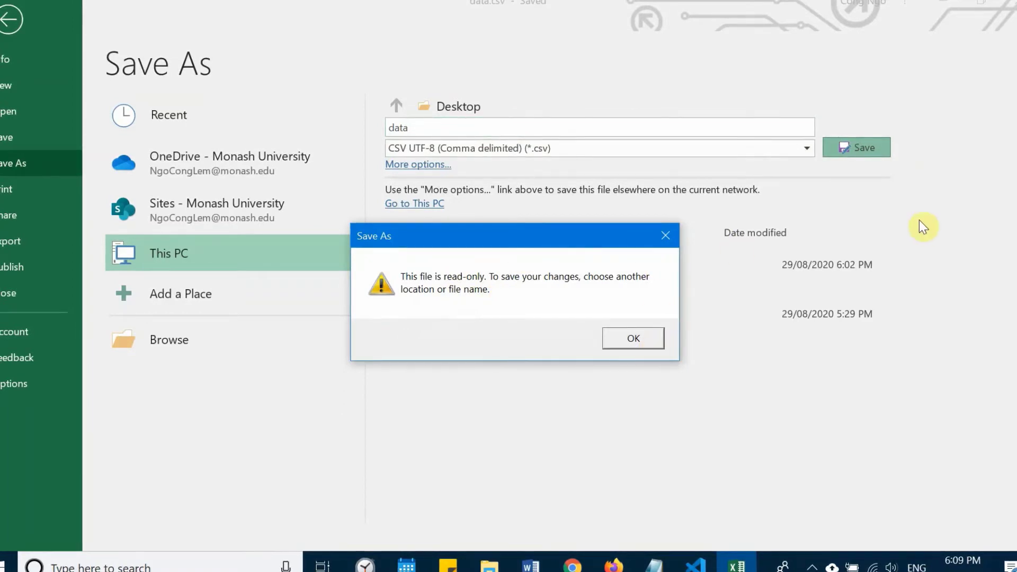
click(633, 337)
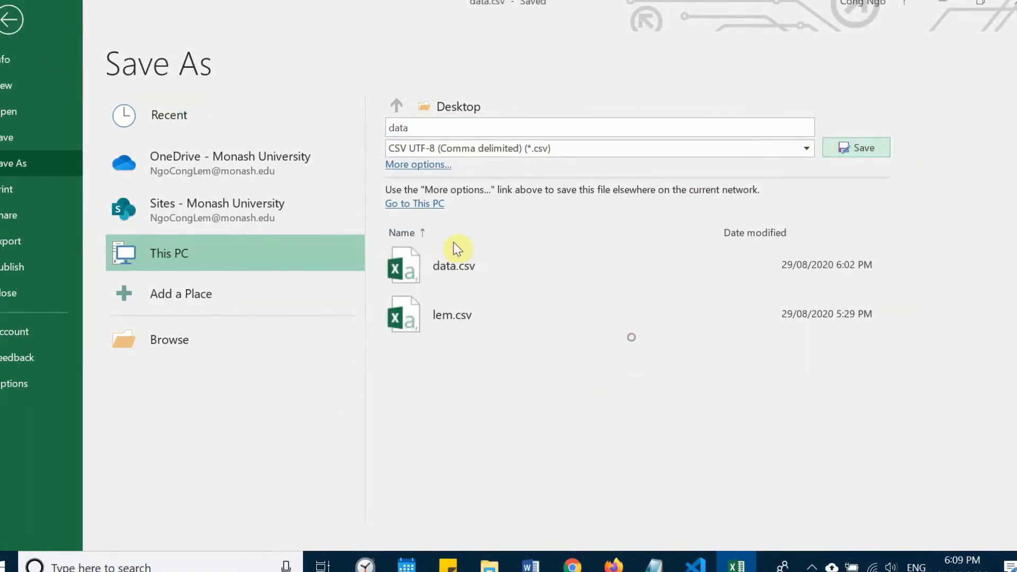
- Check the answer text in cell E2, then bring up quizlem's export page in phpMyAdmin
click(11, 19)
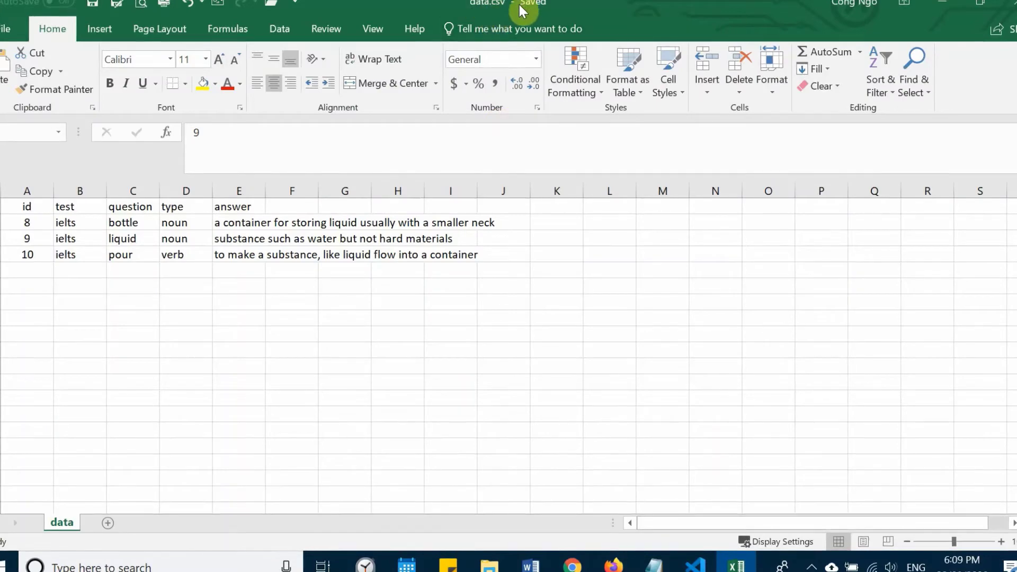
click(238, 223)
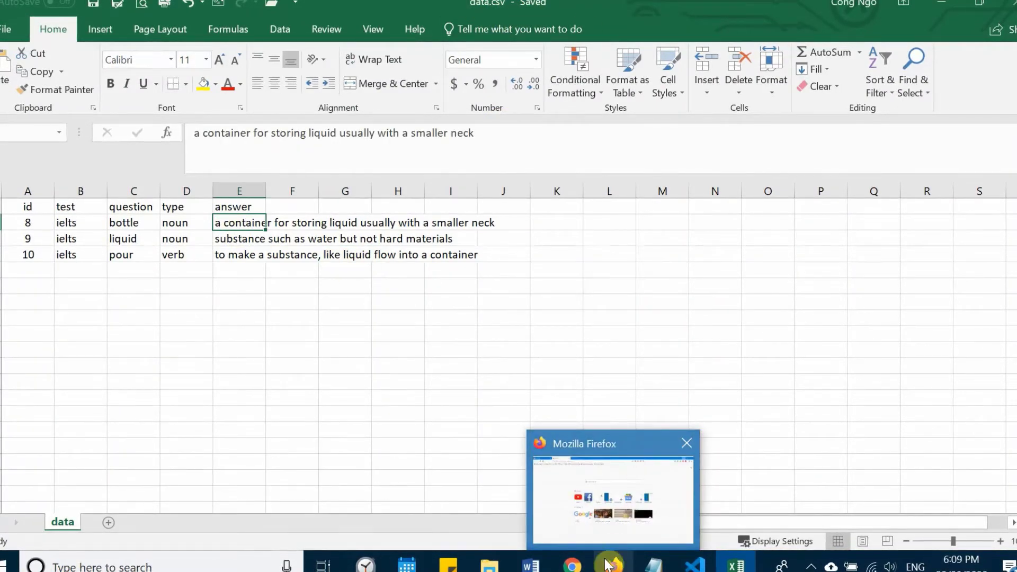
mouse_move(572, 566)
click(634, 491)
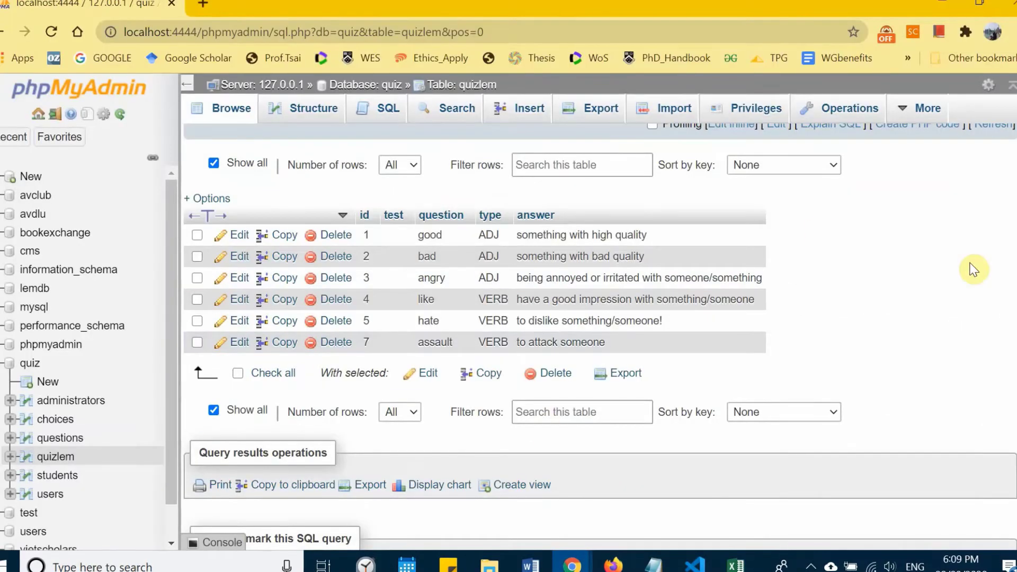
click(599, 108)
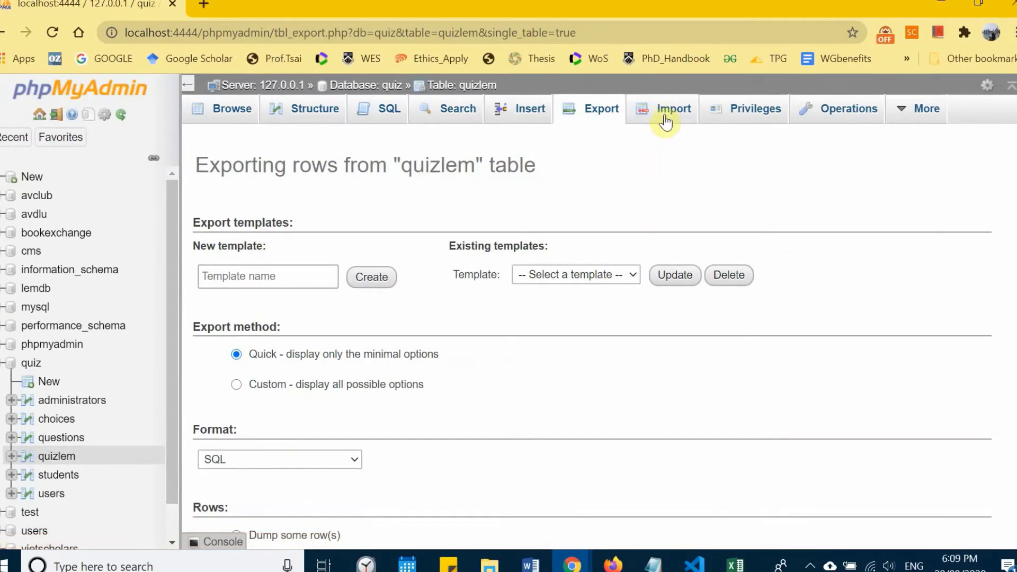
- Choose data.csv from the Desktop as the file to import into quizlem
click(671, 109)
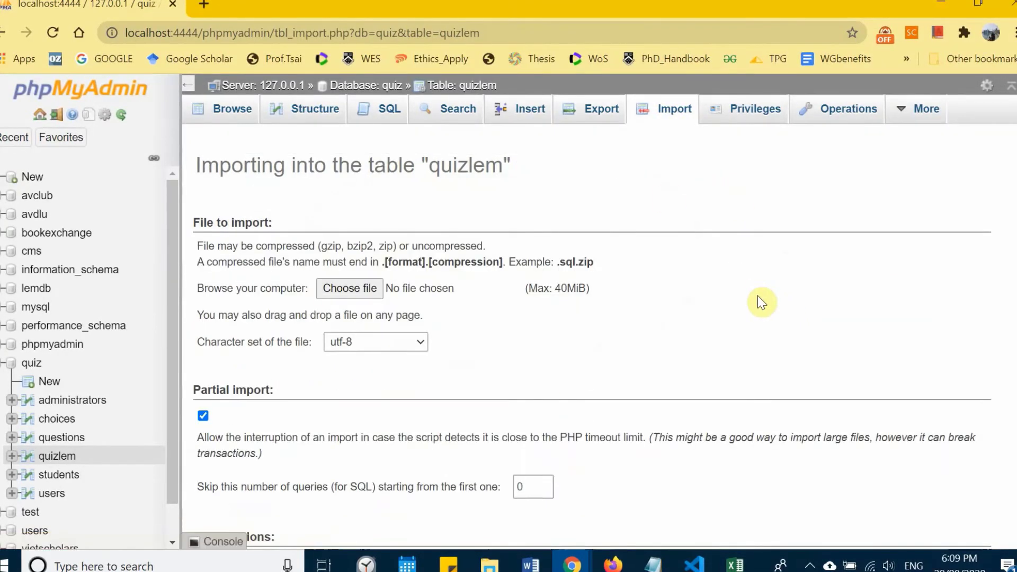
click(349, 287)
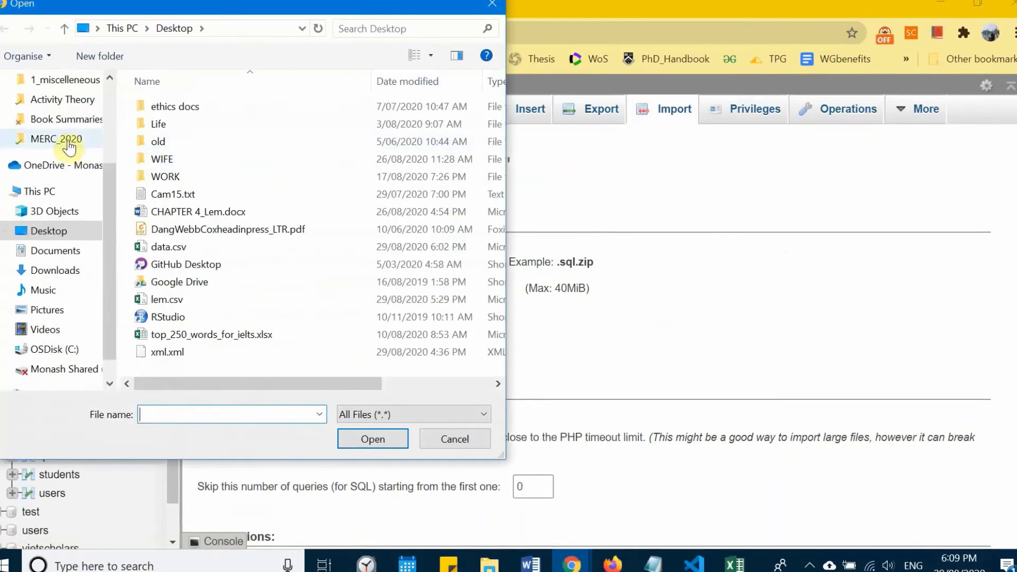
scroll(80, 170, up, 3)
click(168, 247)
click(372, 440)
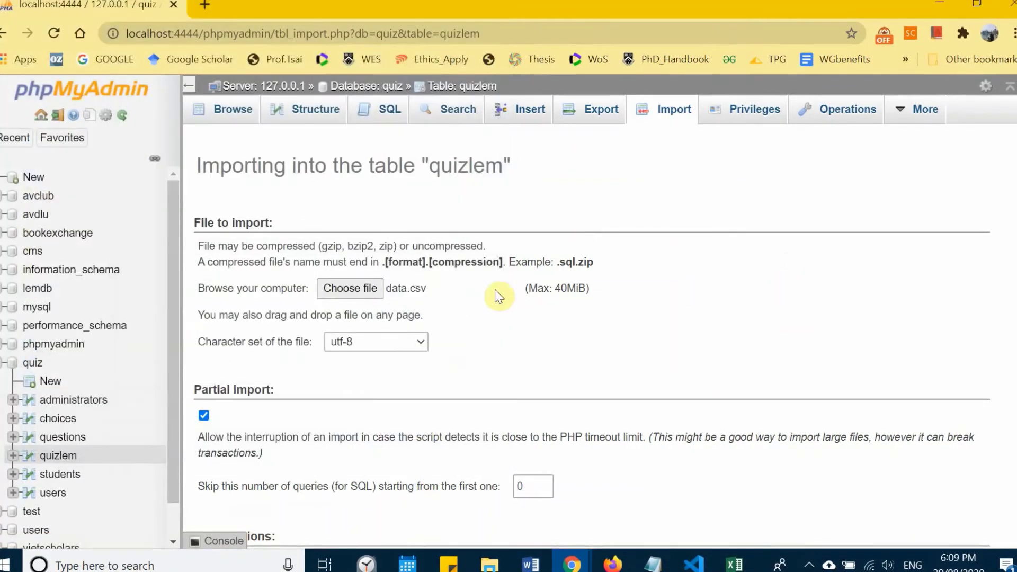
scroll(521, 352, down, 3)
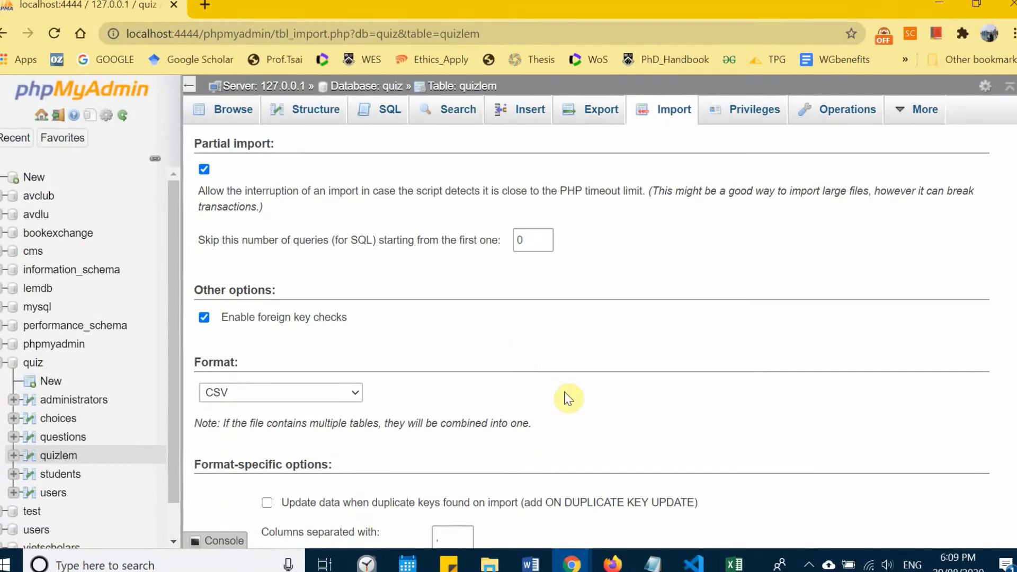
- Inspect data.csv's header row and the id 9 row in Excel
click(735, 565)
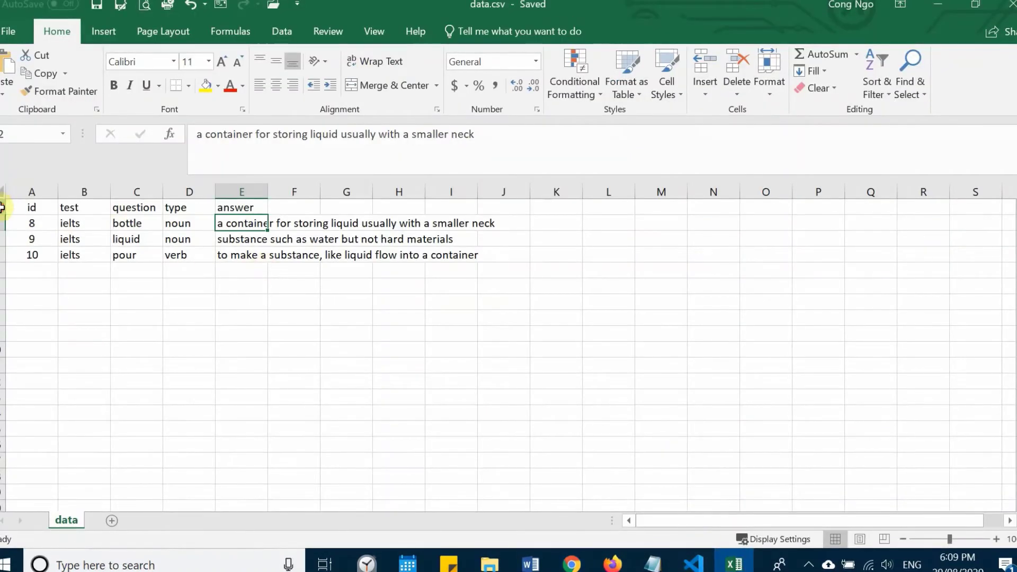
click(32, 239)
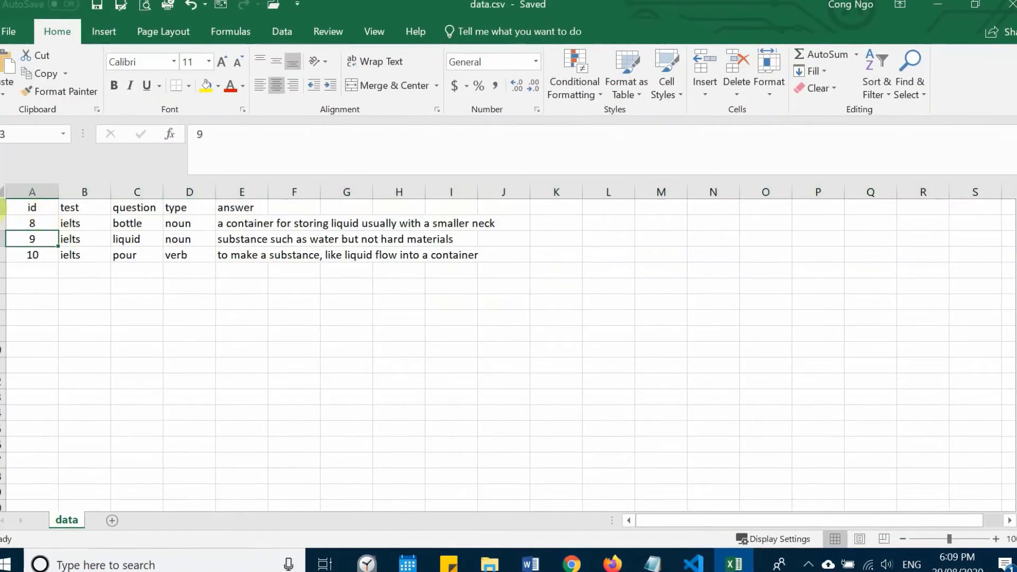
click(3, 208)
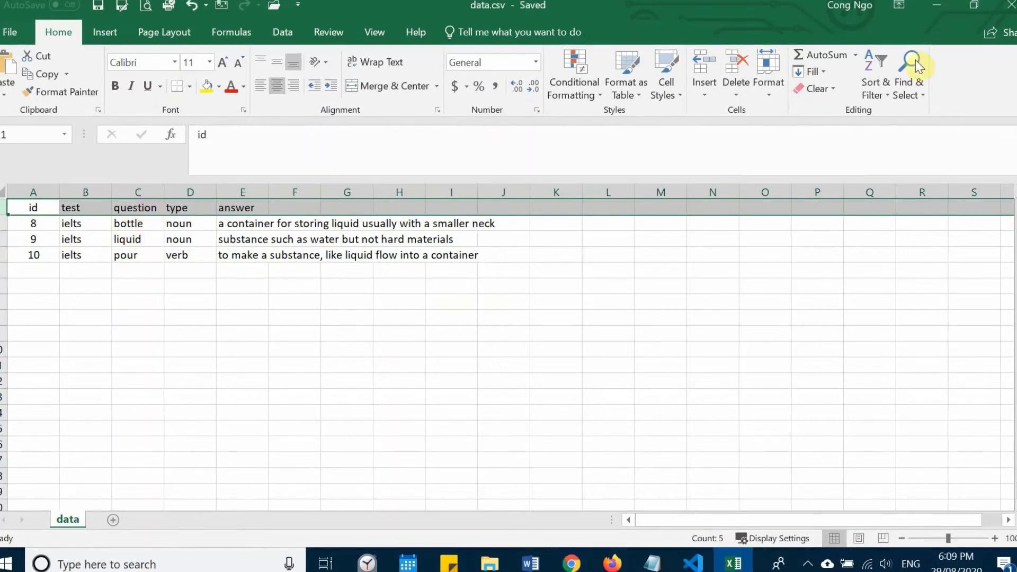
- Set the quizlem import to skip 1 query from the start
click(942, 6)
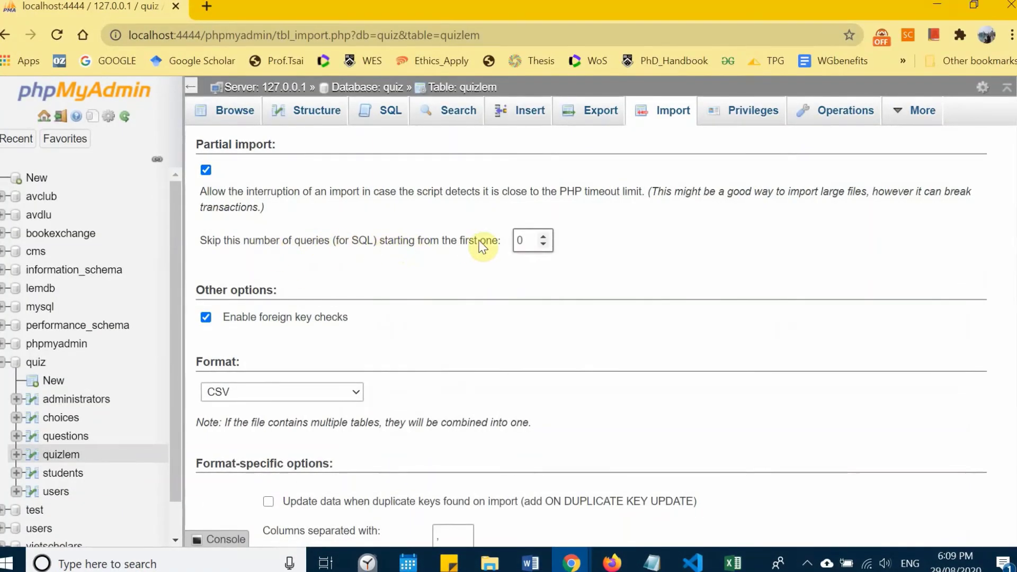
click(542, 236)
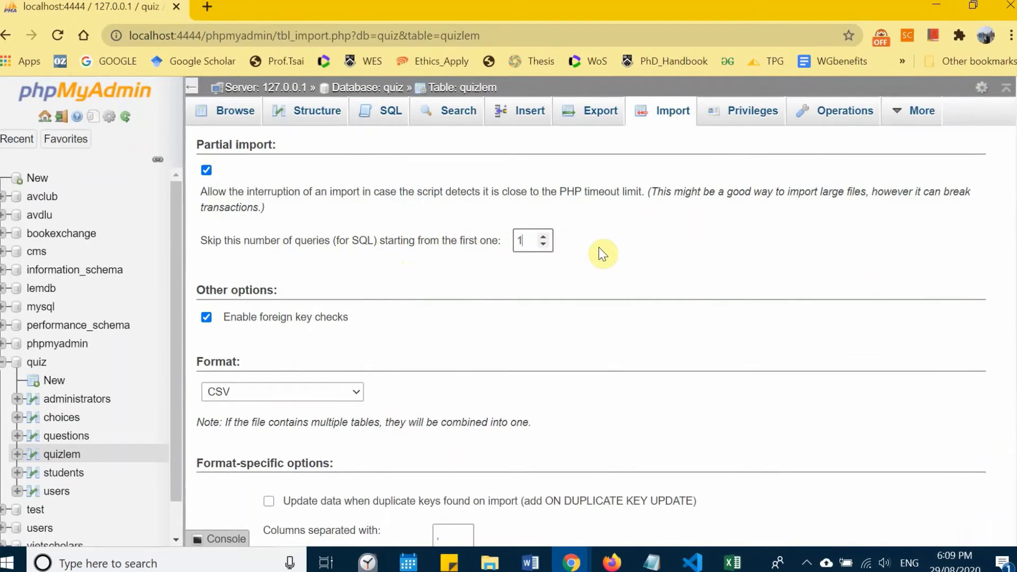
click(604, 253)
click(732, 563)
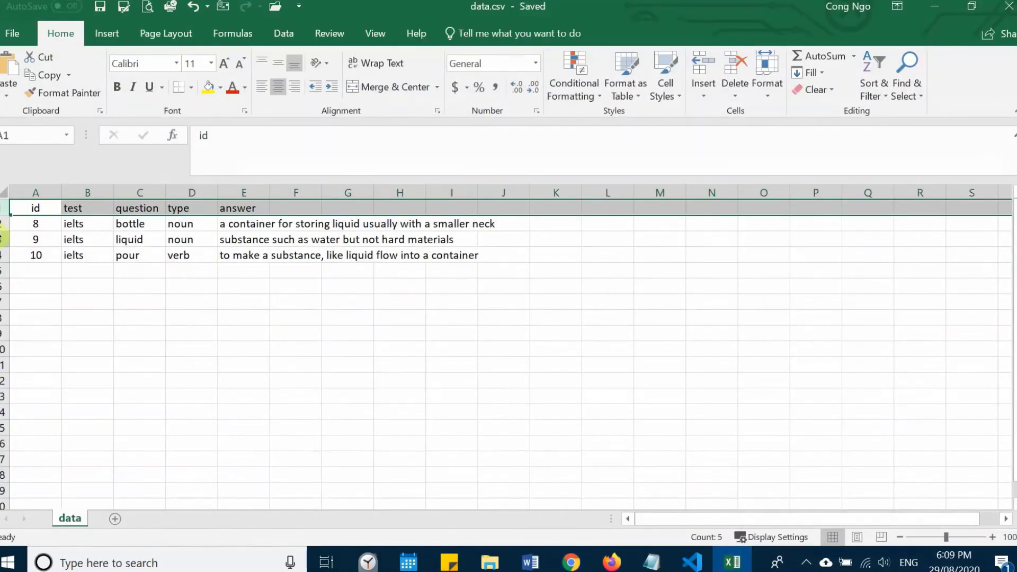
click(3, 225)
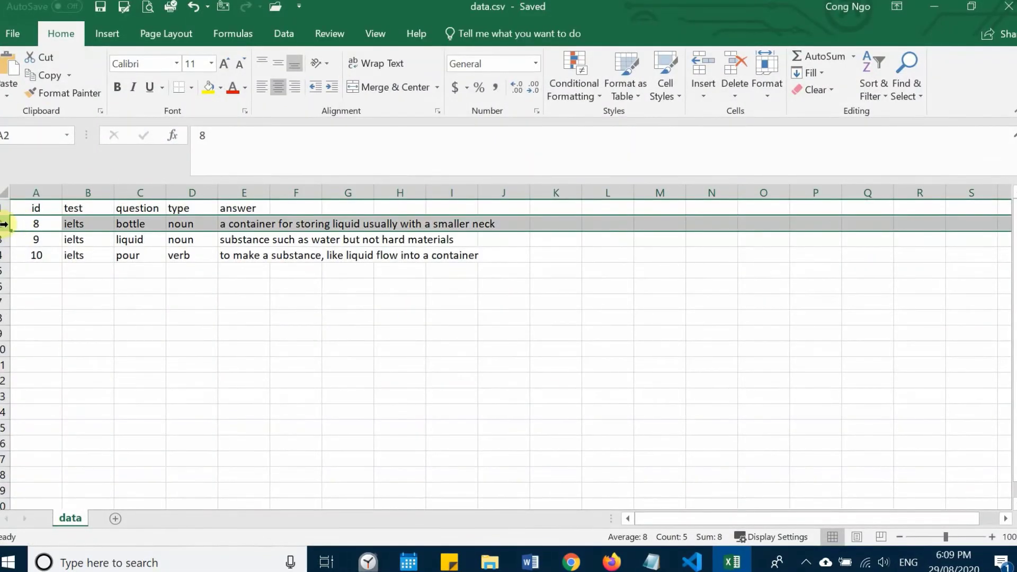
click(5, 208)
click(7, 224)
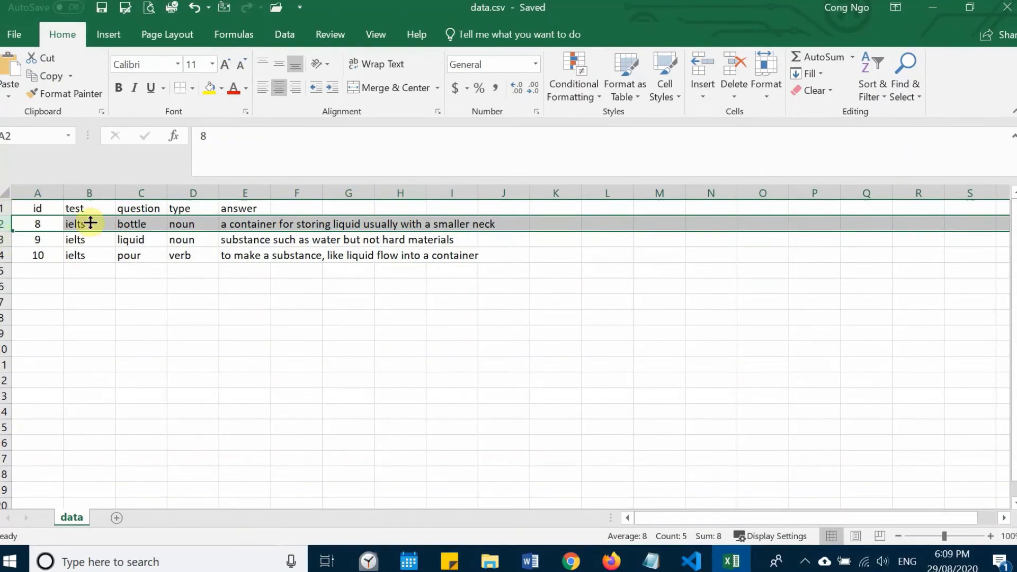
- Run the data.csv import and browse quizlem's nine rows, including ids 8–10
click(927, 7)
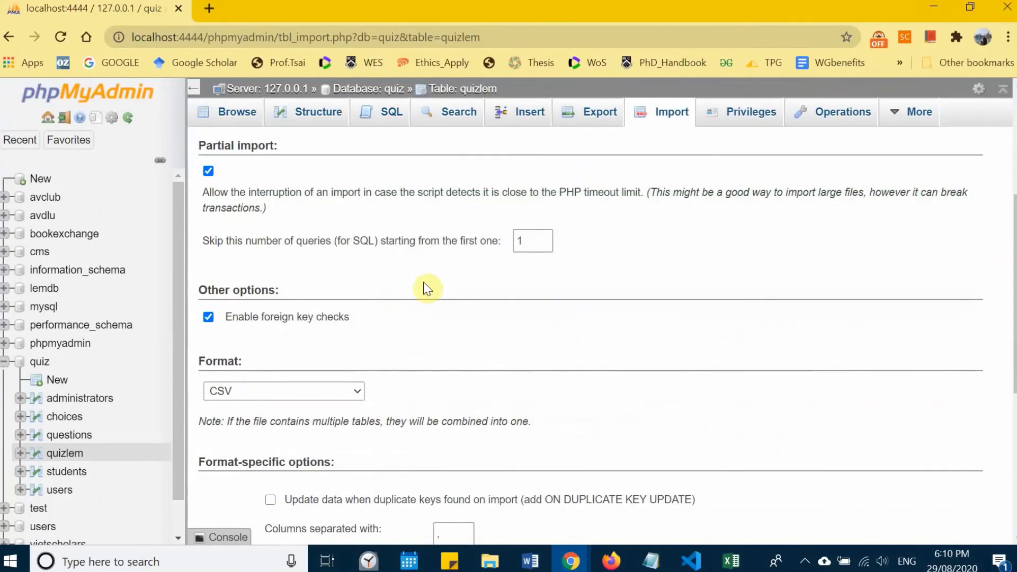
scroll(448, 303, down, 3)
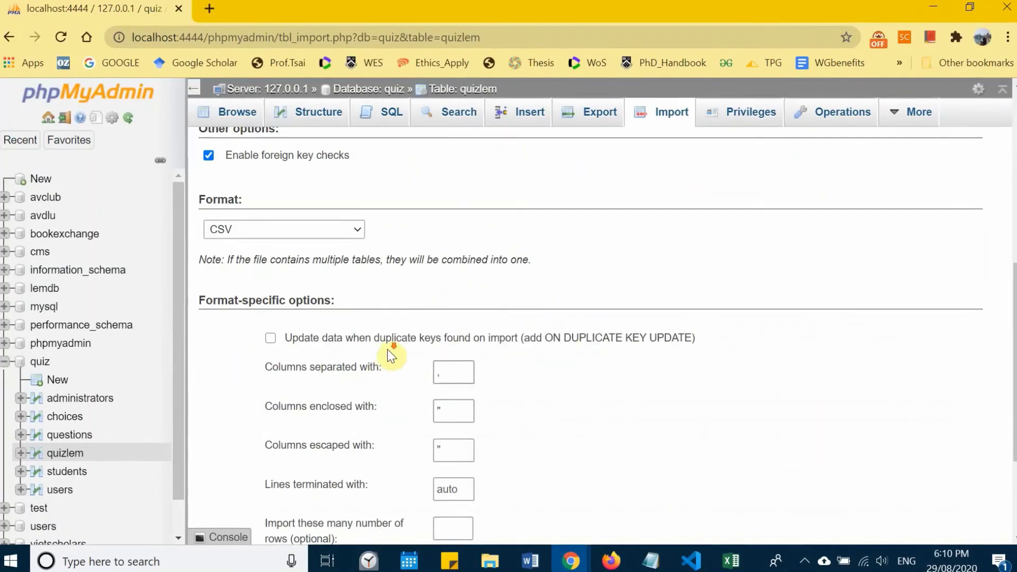
scroll(387, 349, down, 2)
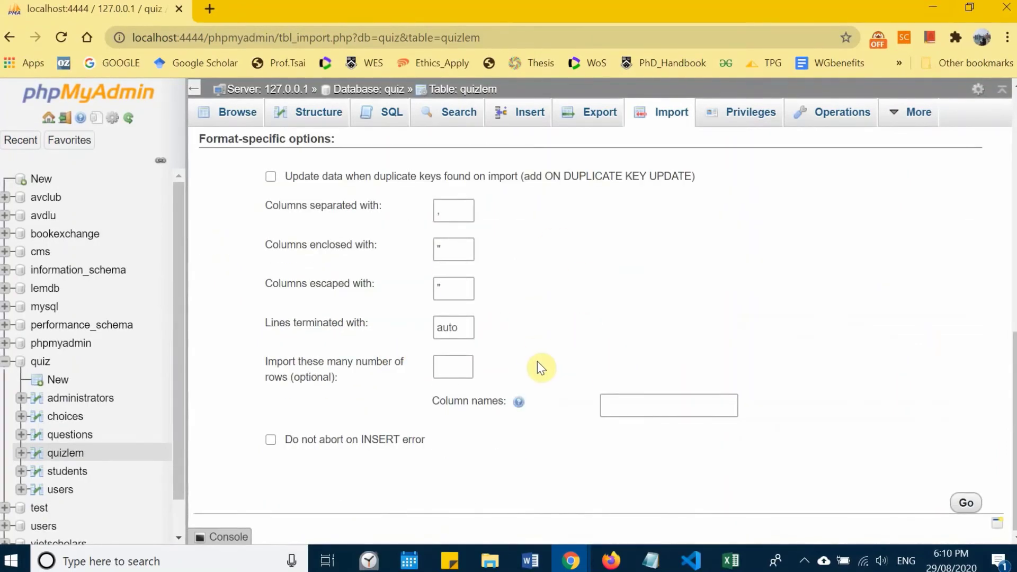
scroll(778, 365, up, 5)
scroll(775, 356, down, 4)
scroll(802, 361, down, 2)
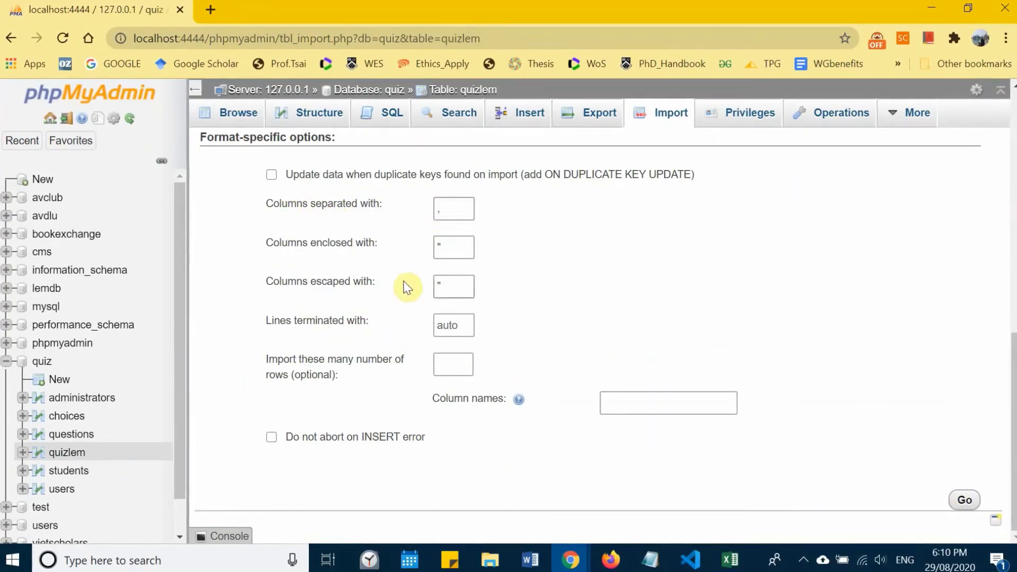
scroll(398, 271, up, 2)
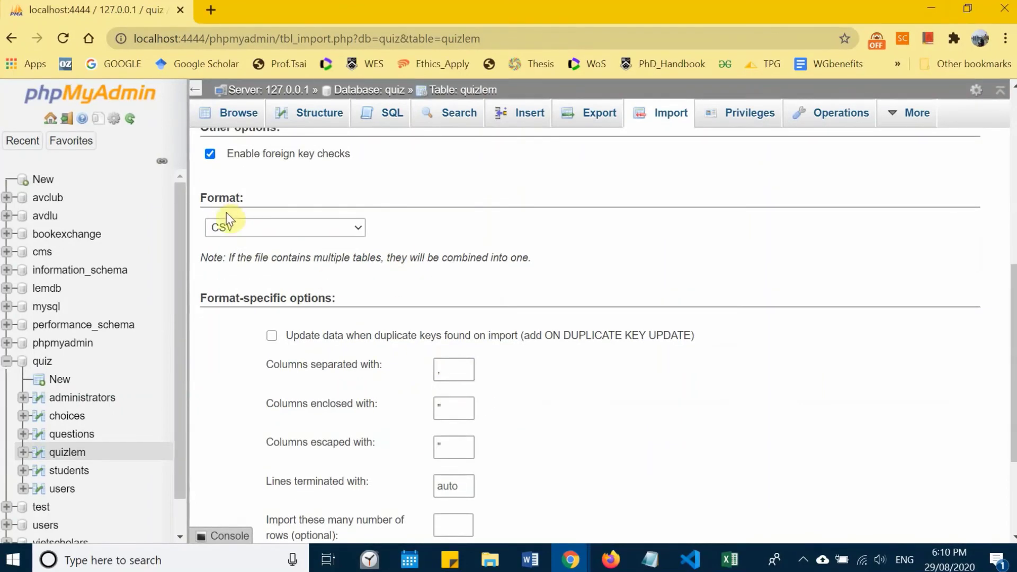
scroll(787, 325, down, 3)
click(963, 499)
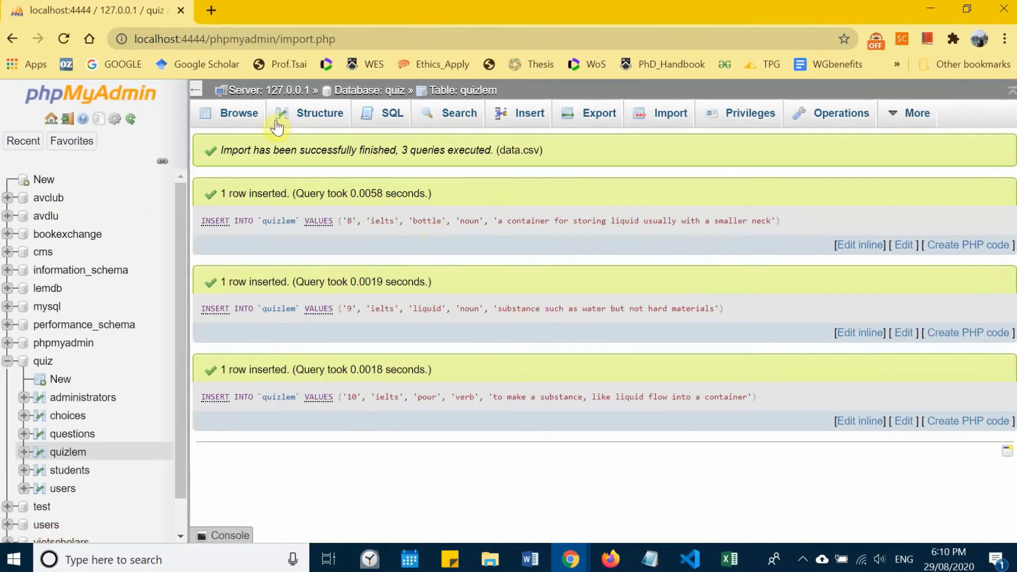
click(238, 112)
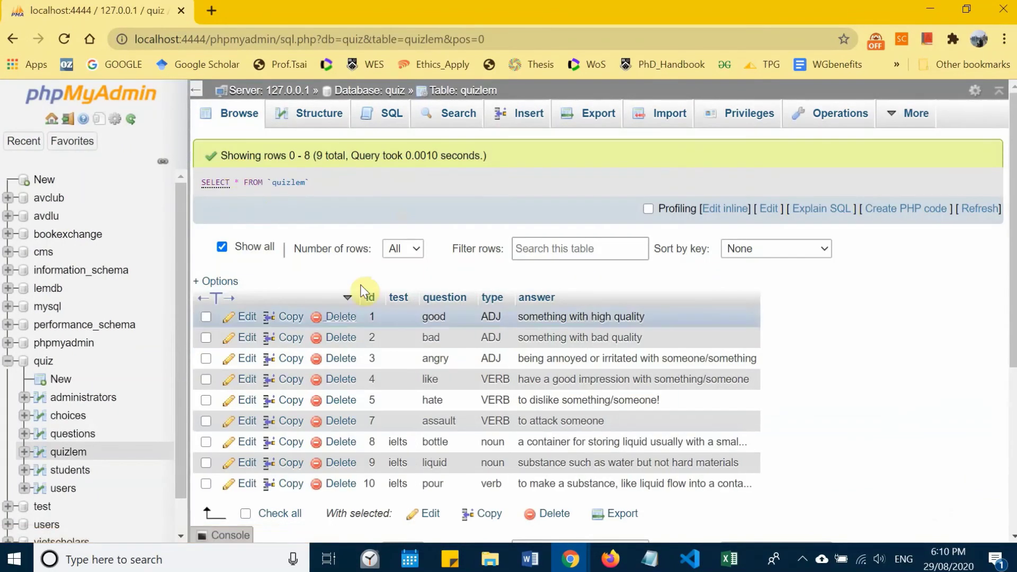
scroll(417, 383, down, 2)
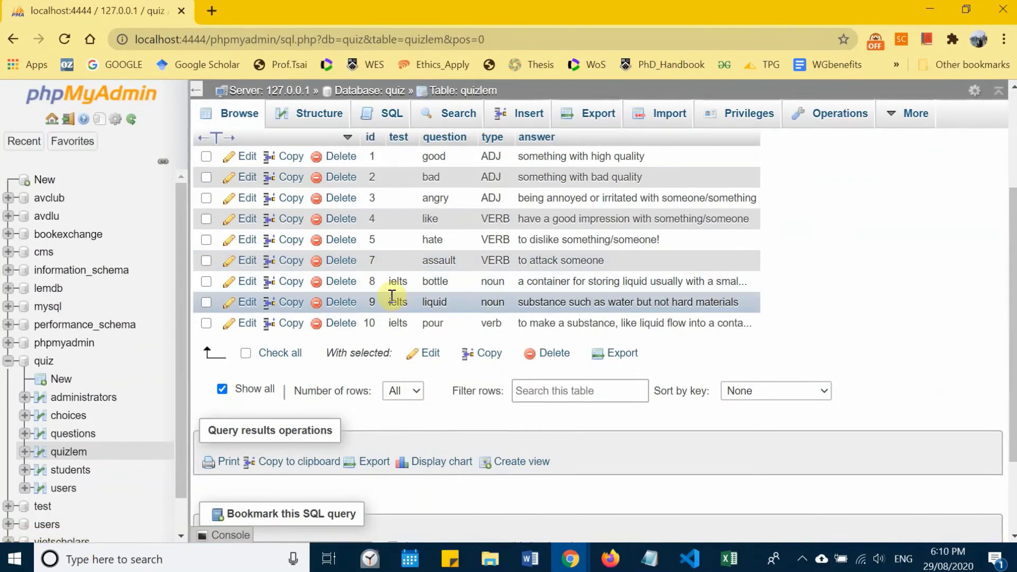
click(729, 559)
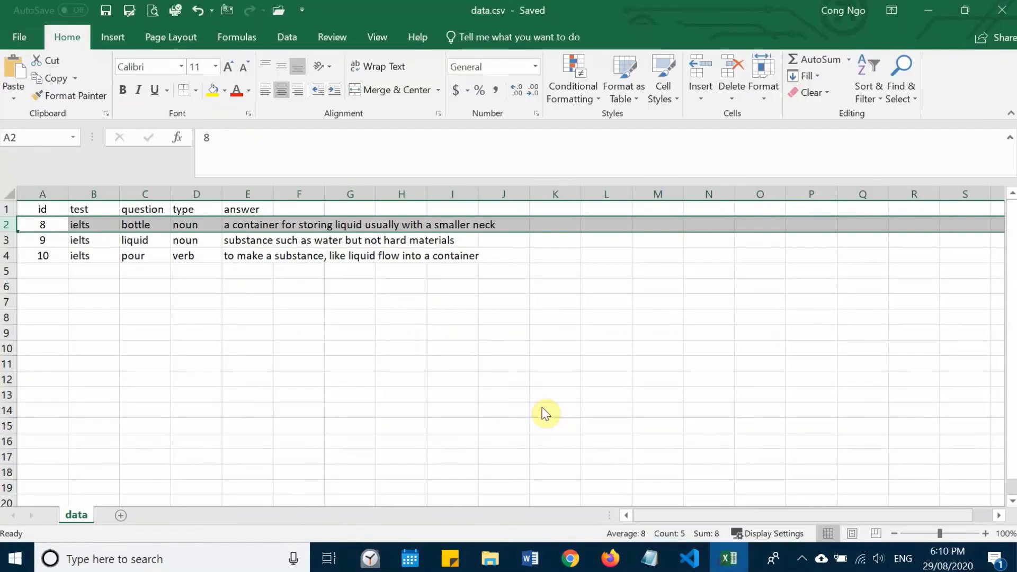
click(140, 284)
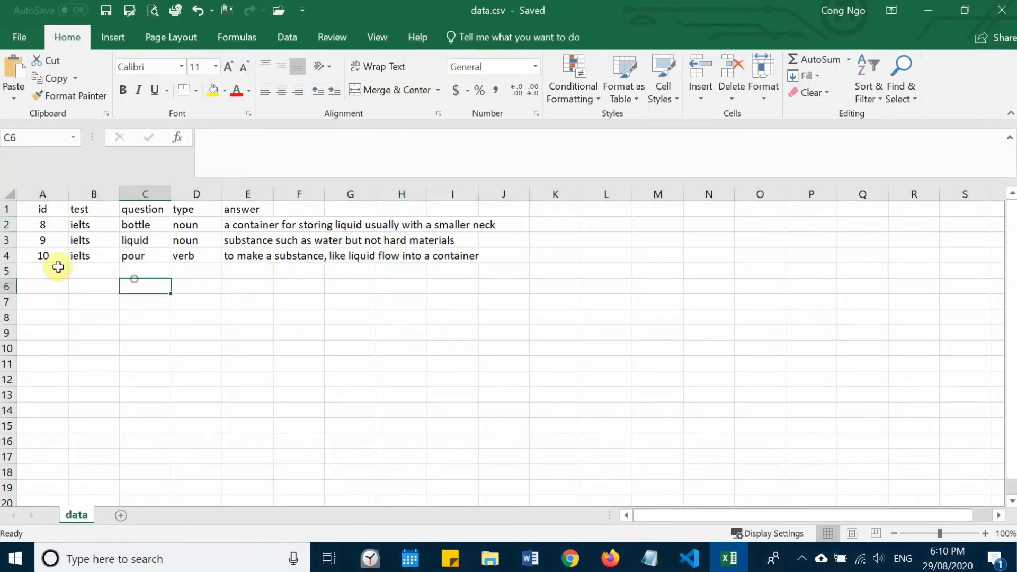
click(6, 224)
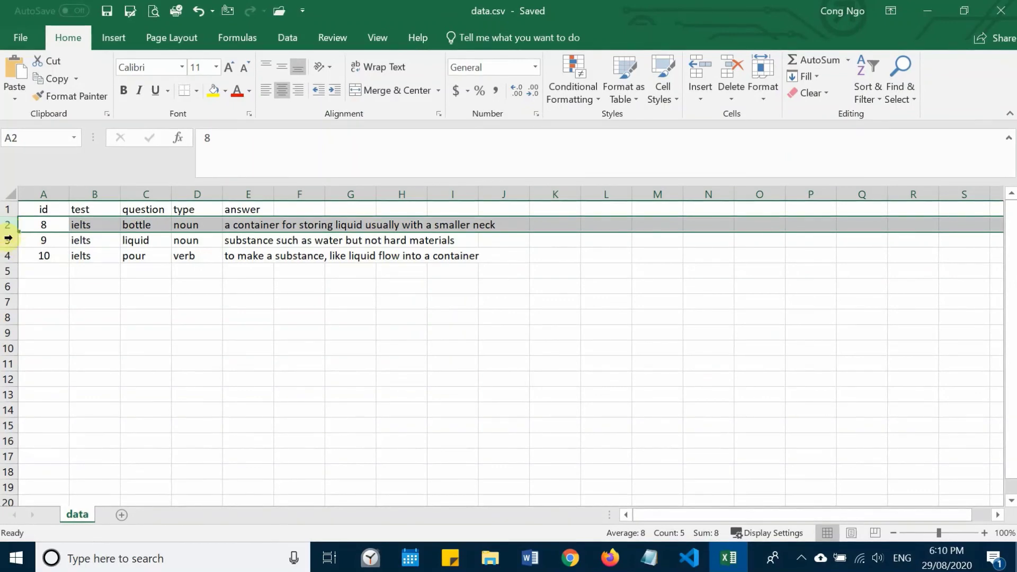
click(7, 208)
click(926, 11)
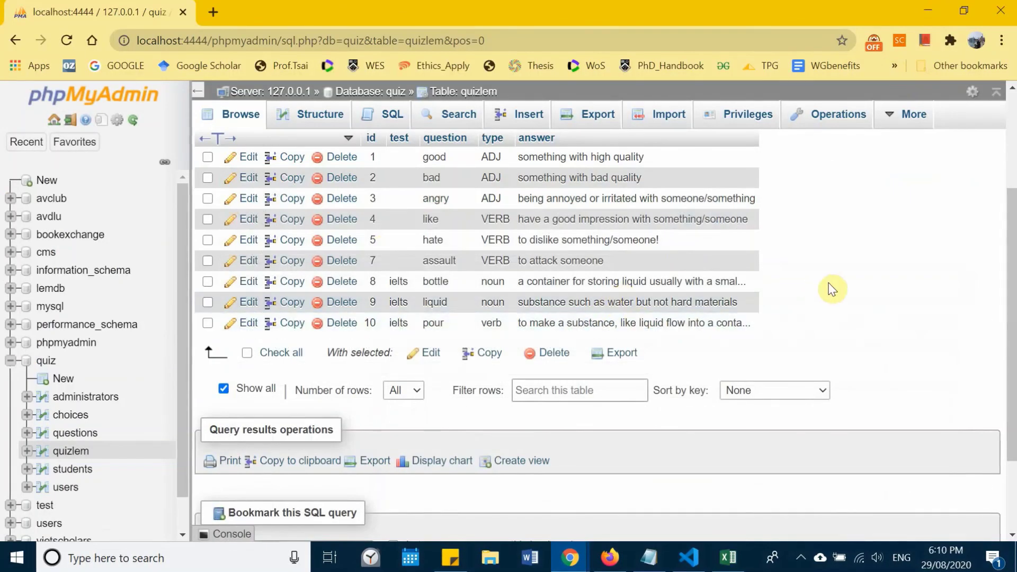